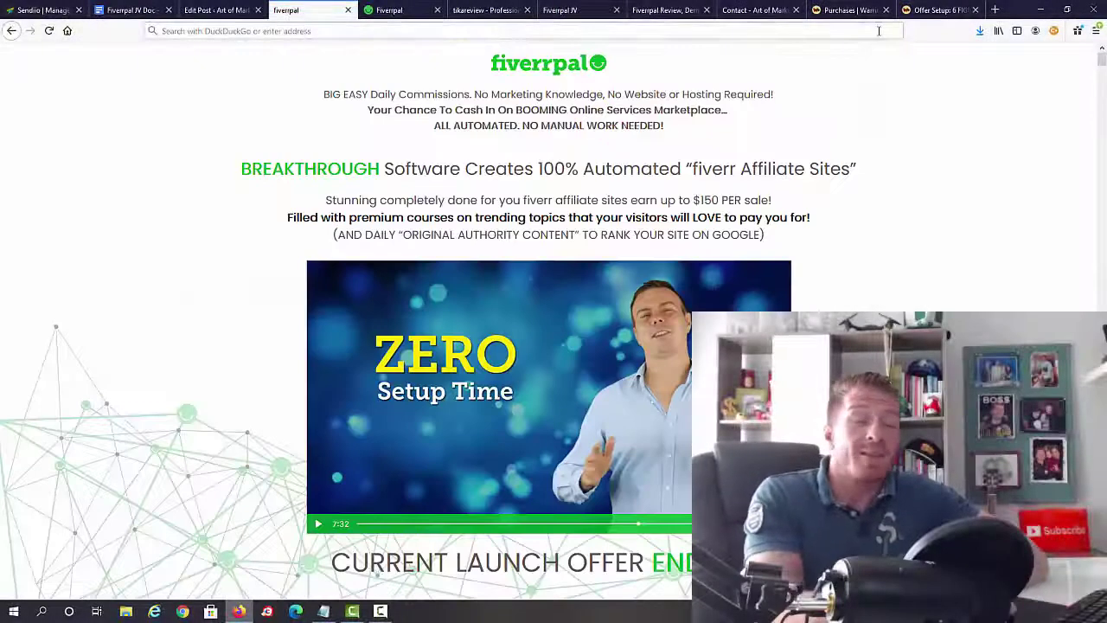
Show the Fiverrpal customer dashboard listing the tikareview site with 12 gigs and 2 views
left_click(393, 9)
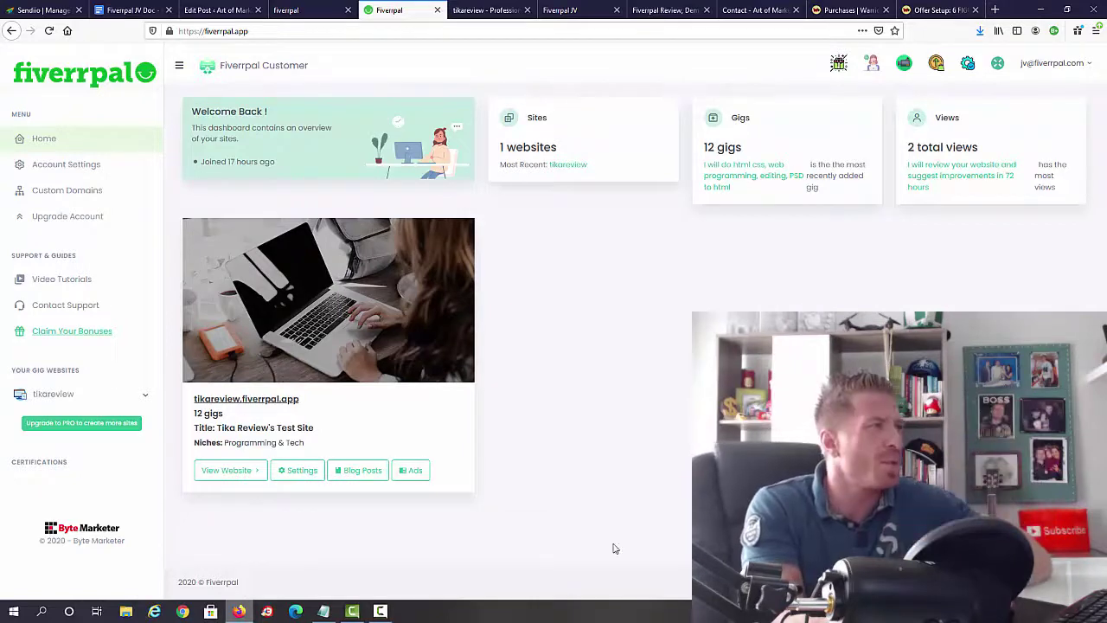
View the live Tika Review's Test Site and scroll through its Programming & Tech gig listings
left_click(486, 11)
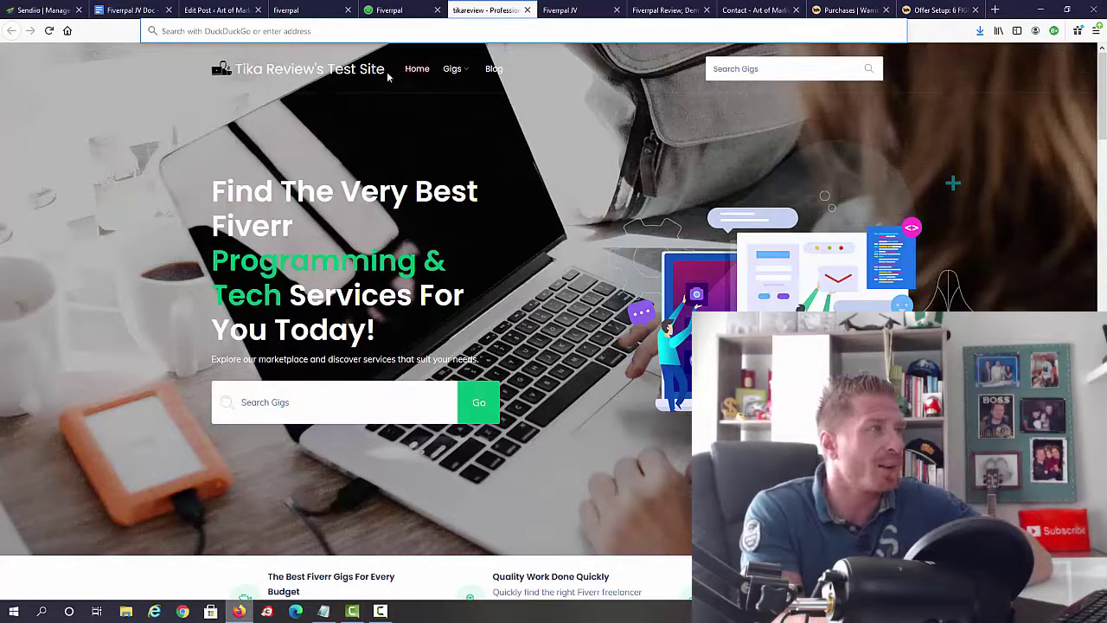
left_click_drag(389, 76, 216, 76)
left_click(217, 118)
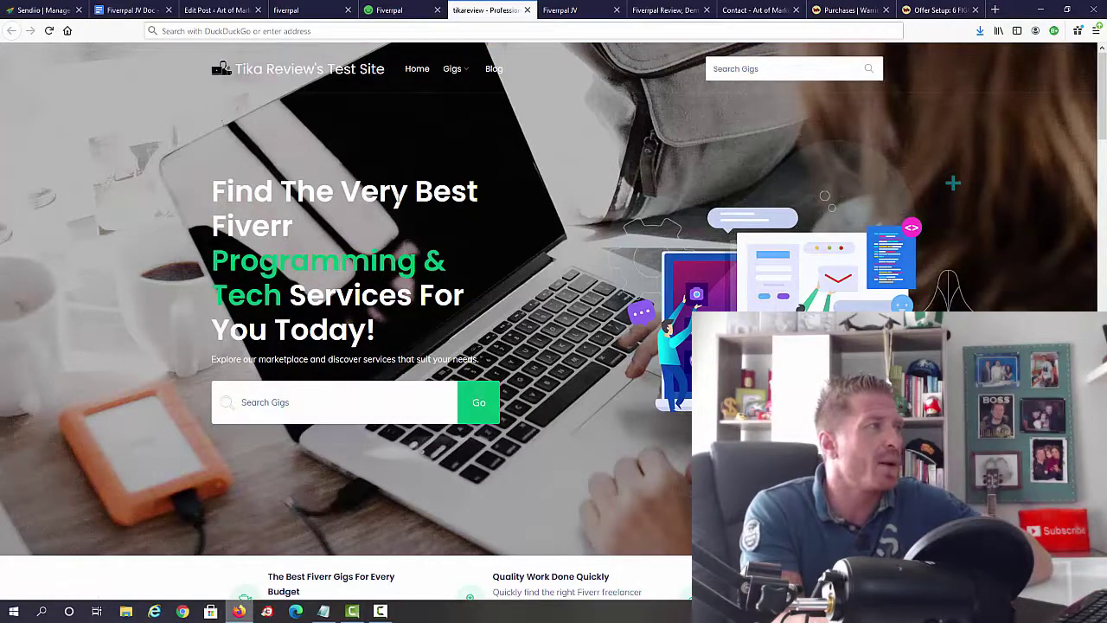
left_click_drag(1104, 76, 1104, 381)
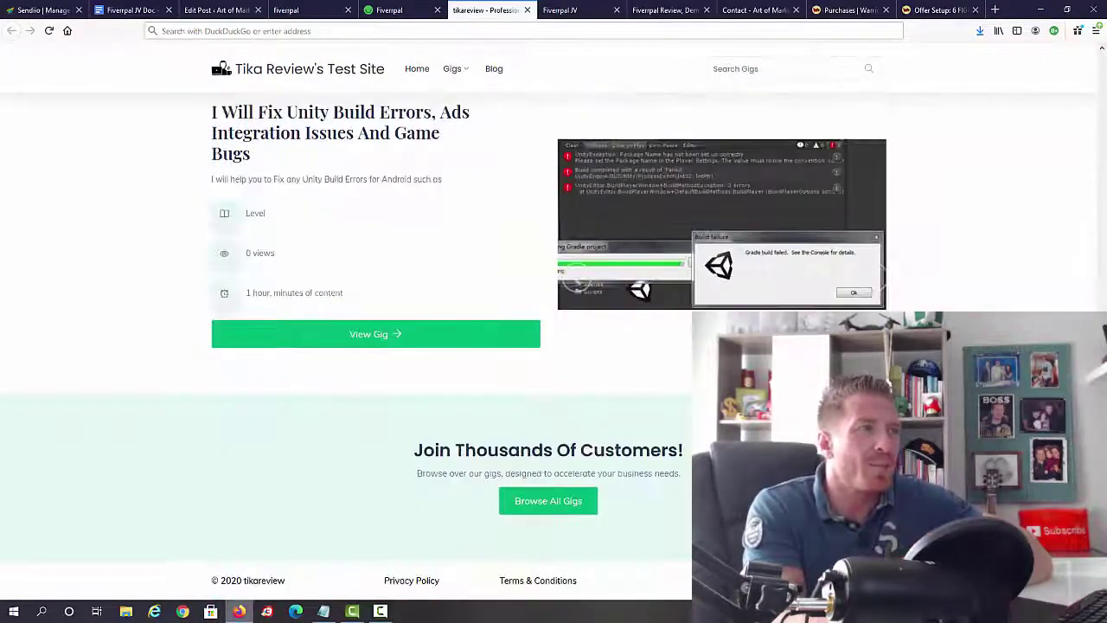
left_click_drag(1105, 380, 1104, 60)
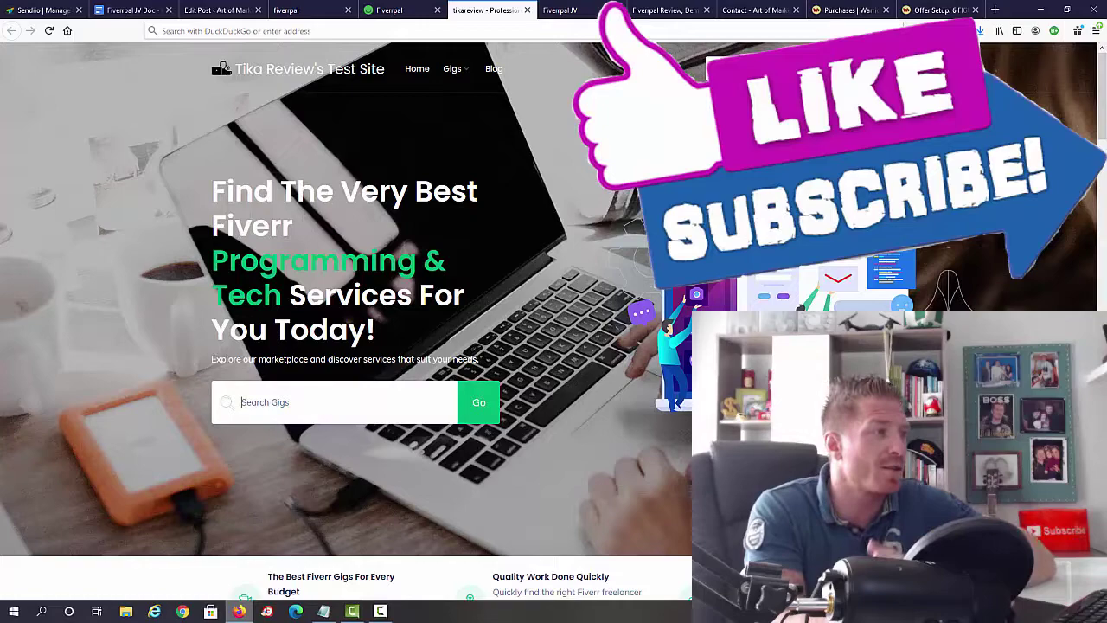
scroll(301, 290, "down", 4)
scroll(300, 289, "up", 3)
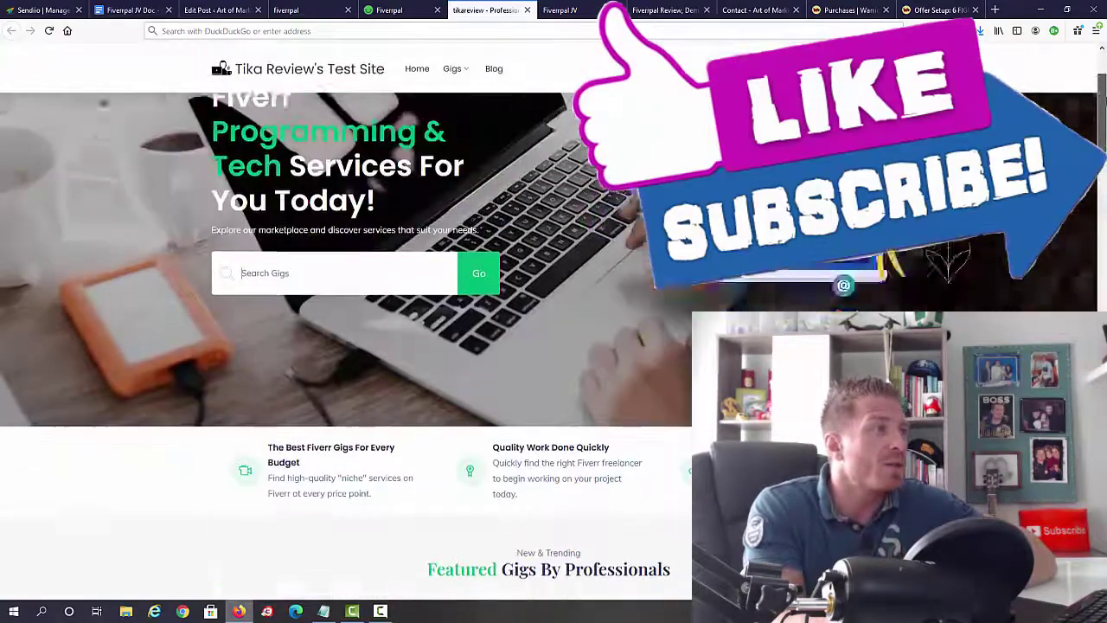
scroll(554, 311, "down", 4)
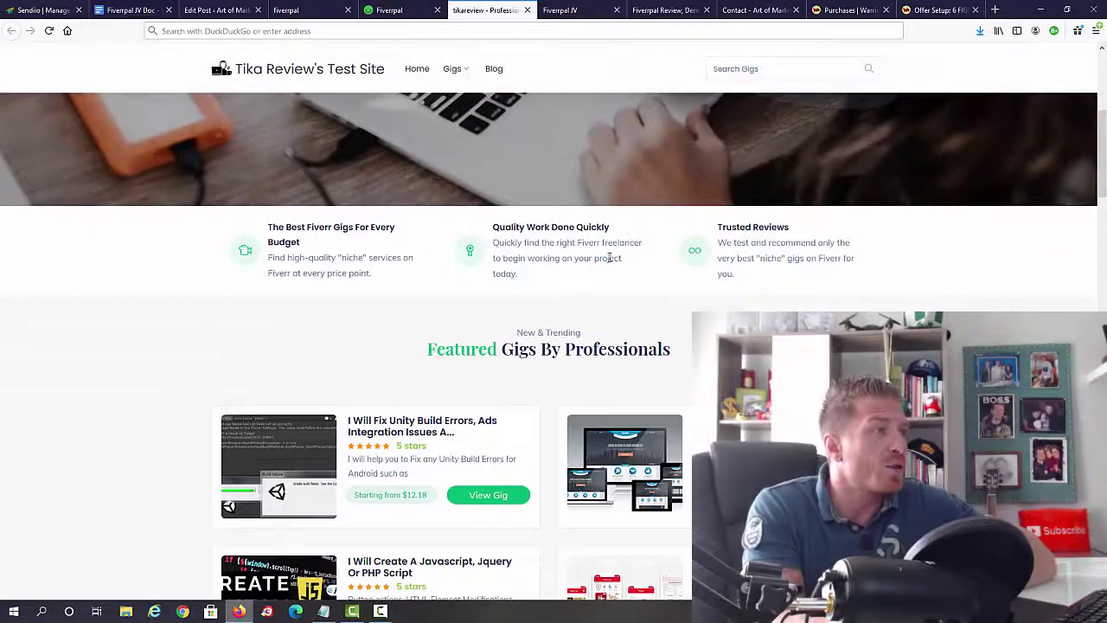
scroll(442, 201, "down", 2)
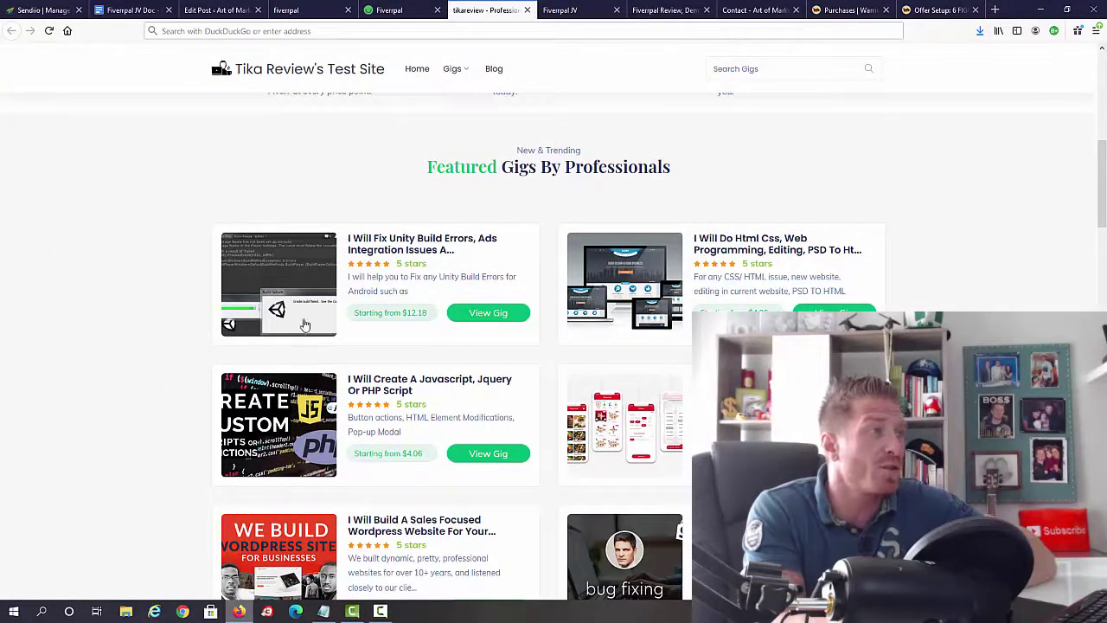
scroll(463, 279, "down", 2)
scroll(462, 279, "down", 4)
scroll(463, 279, "down", 1)
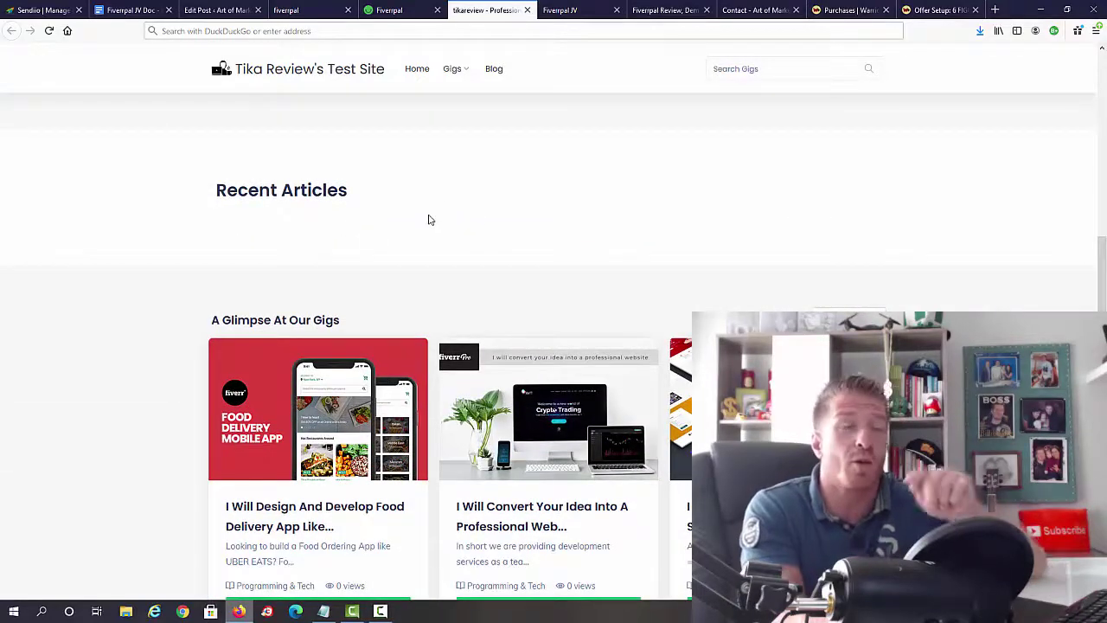
scroll(247, 235, "down", 1)
scroll(247, 235, "down", 1)
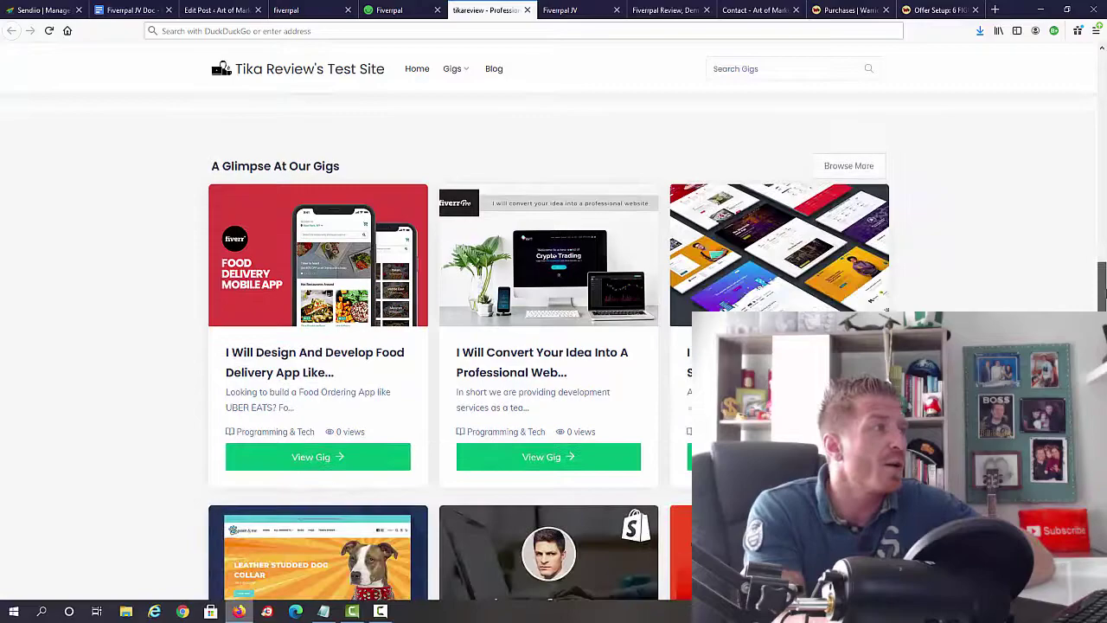
scroll(247, 235, "down", 3)
scroll(246, 235, "down", 4)
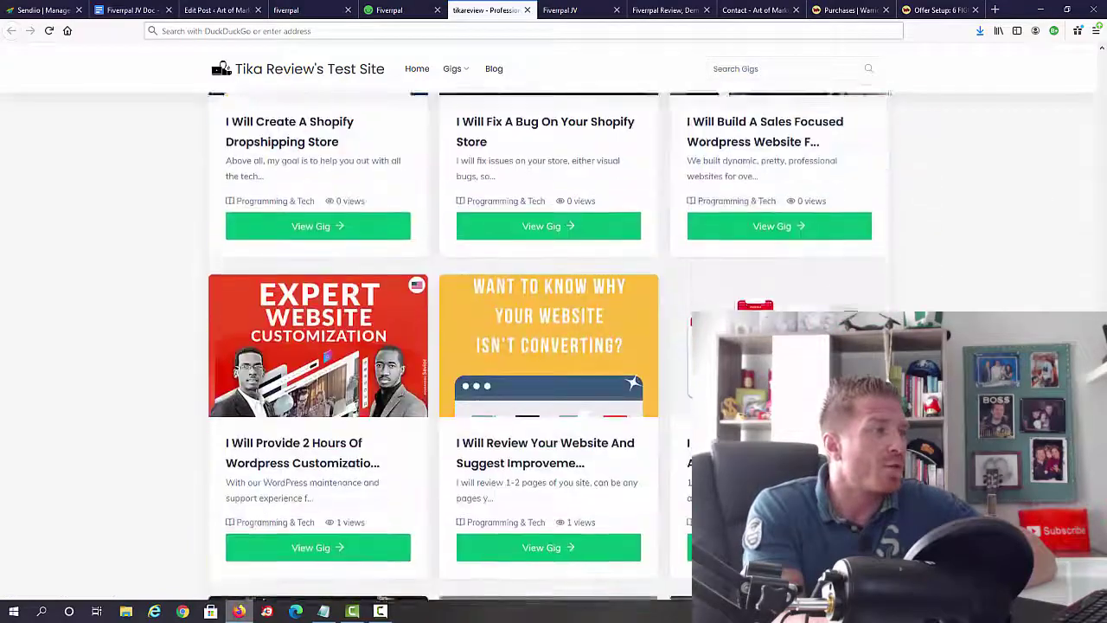
scroll(246, 235, "down", 6)
scroll(246, 235, "up", 4)
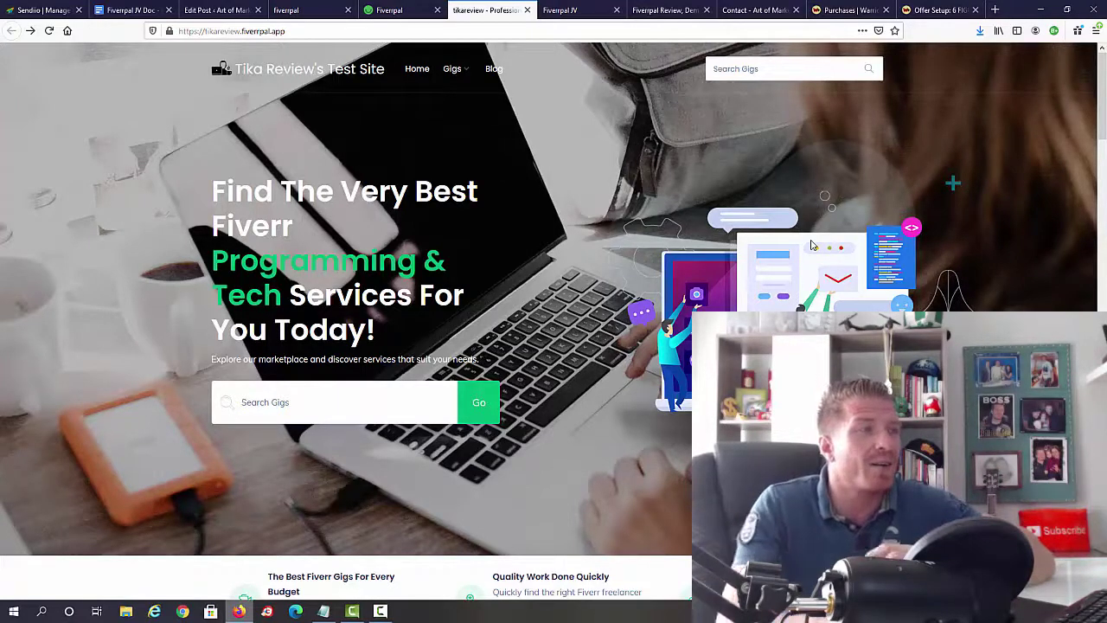
mouse_move(455, 69)
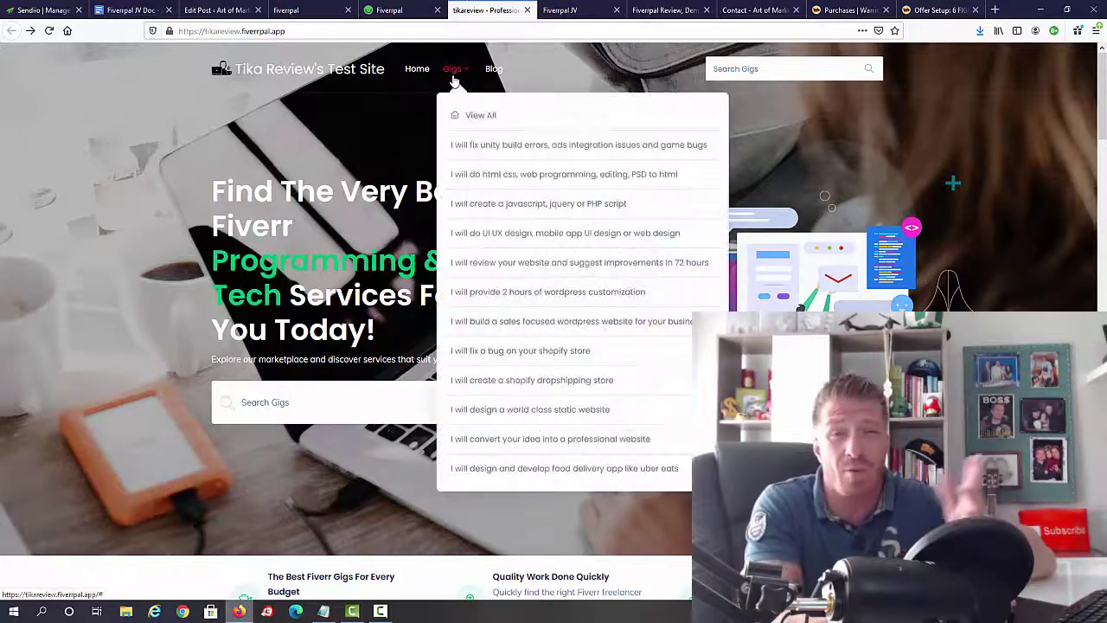
Return to the dashboard showing test1 with 12 Graphics & Design gigs, and open its website
left_click(394, 10)
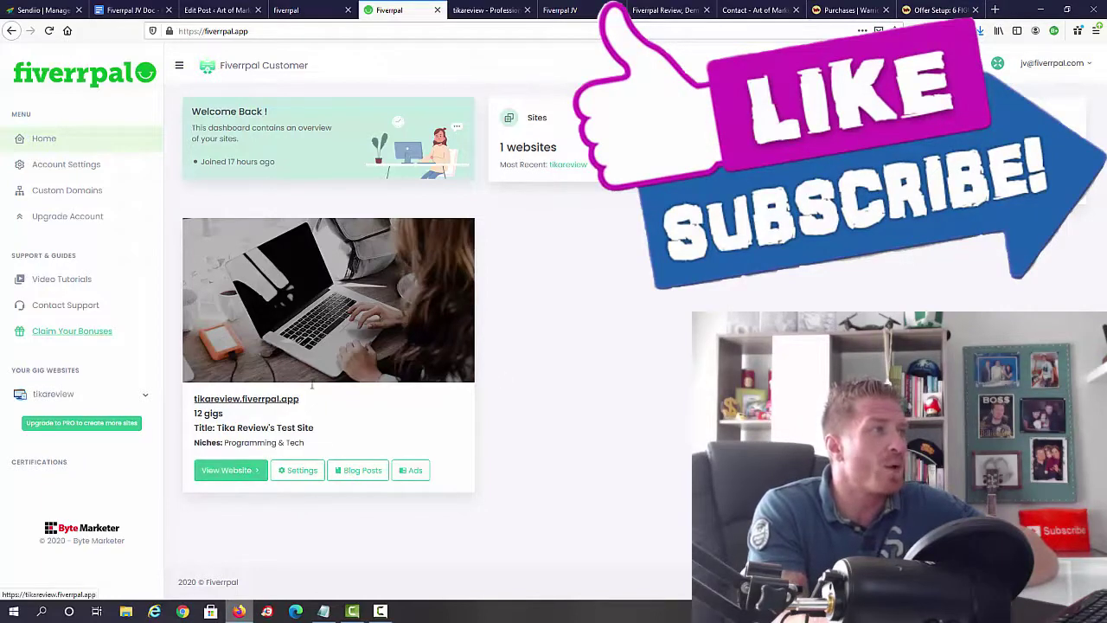
left_click(226, 470)
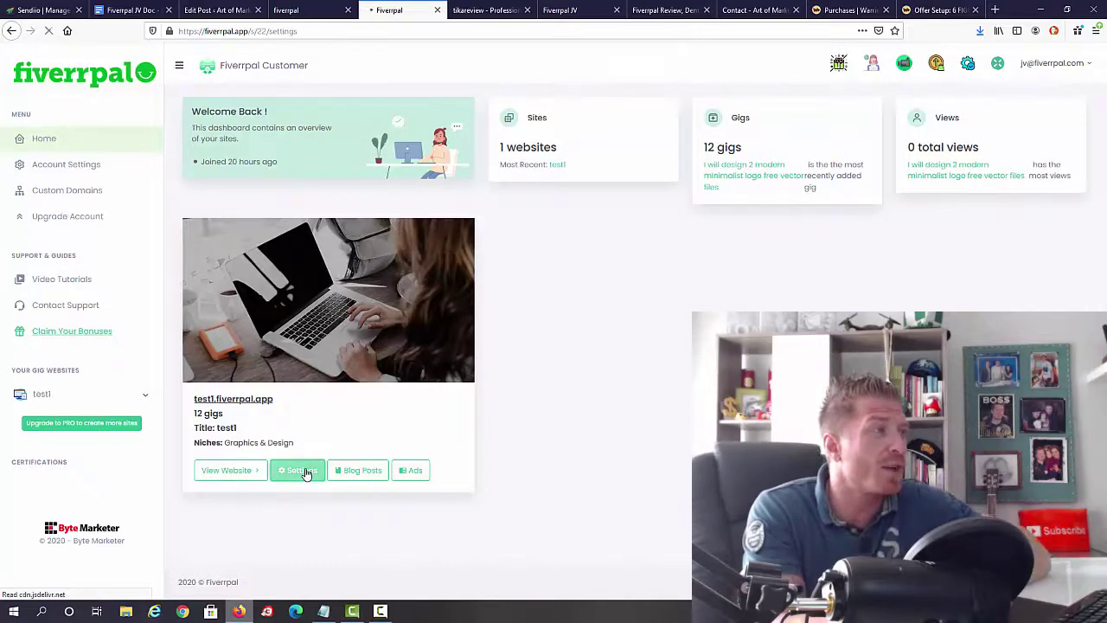
left_click(306, 473)
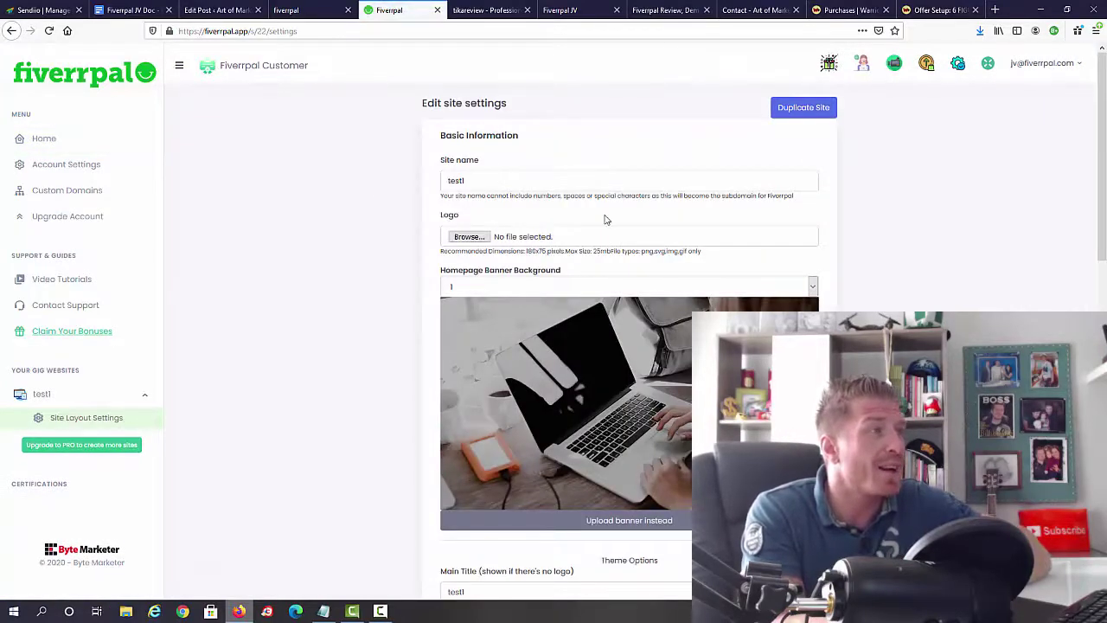
scroll(611, 205, "down", 3)
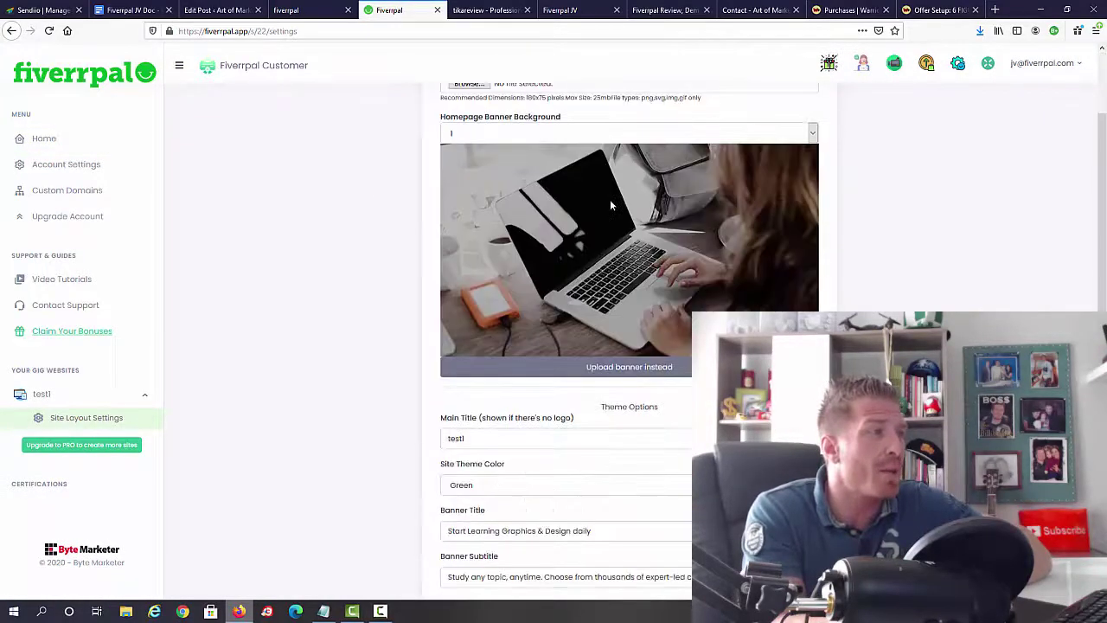
scroll(483, 275, "down", 3)
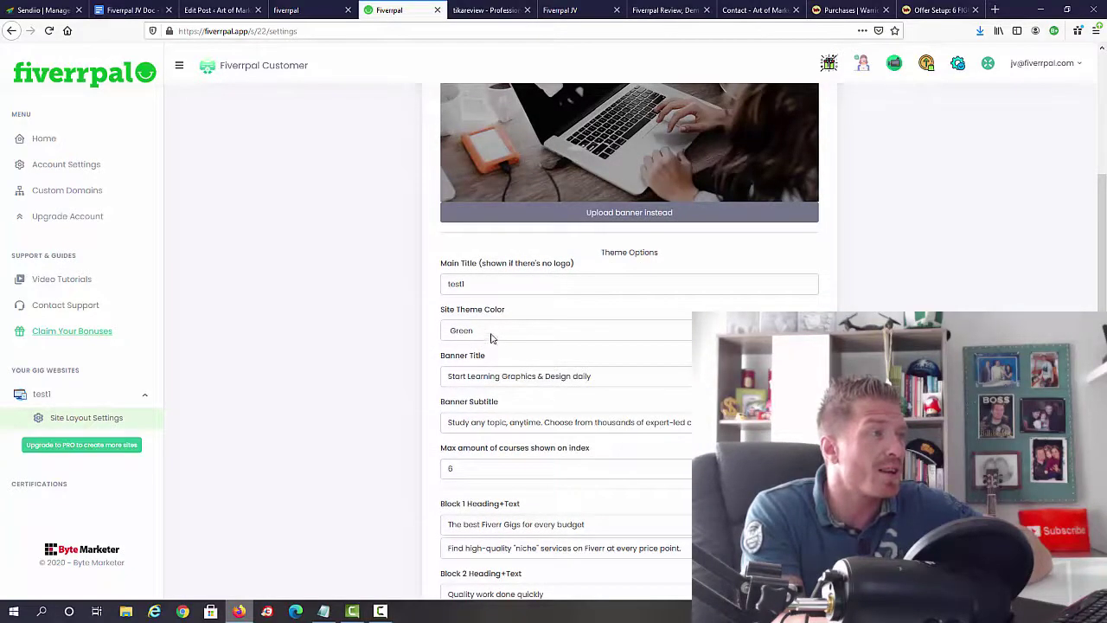
scroll(521, 320, "down", 3)
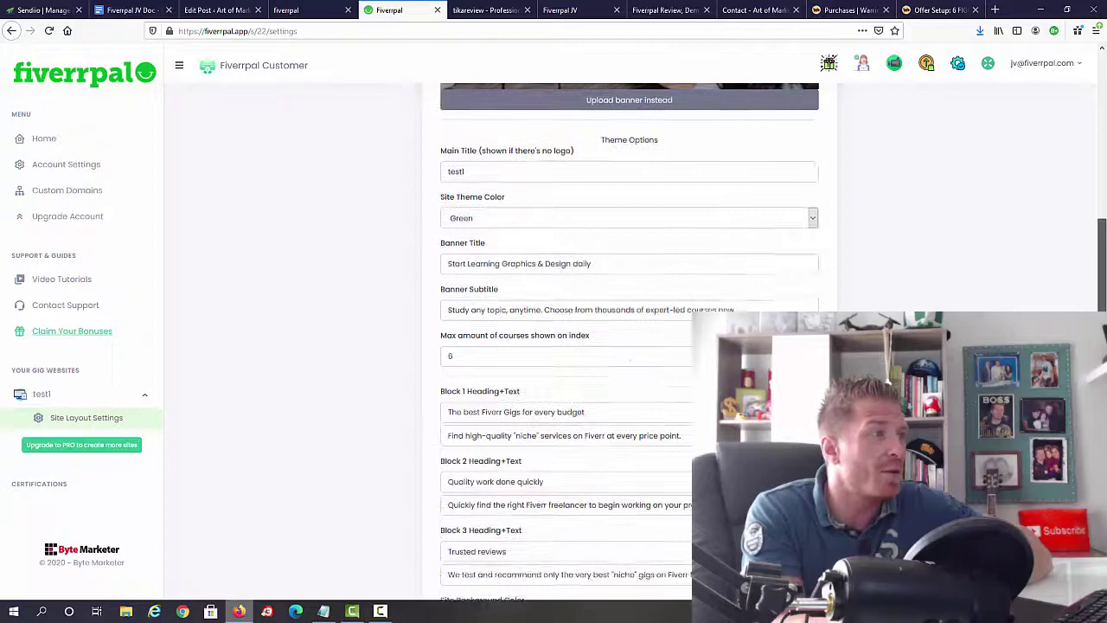
scroll(522, 320, "down", 2)
scroll(484, 372, "down", 2)
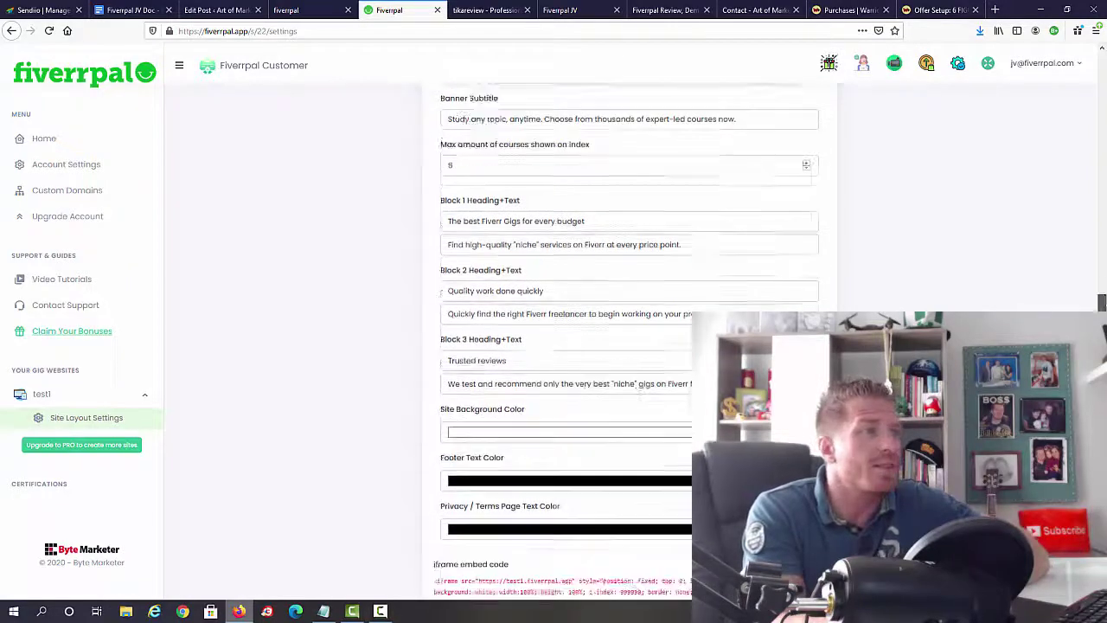
scroll(606, 346, "down", 3)
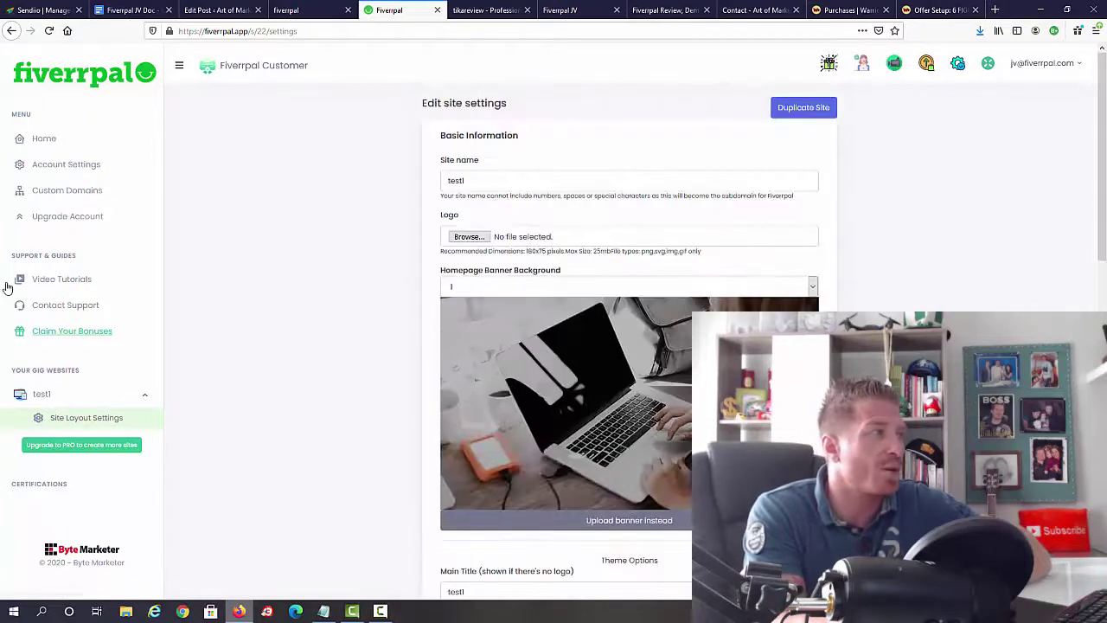
Browse test1's blog posts list (posts 105 to 116), then leave the new post form
left_click(12, 30)
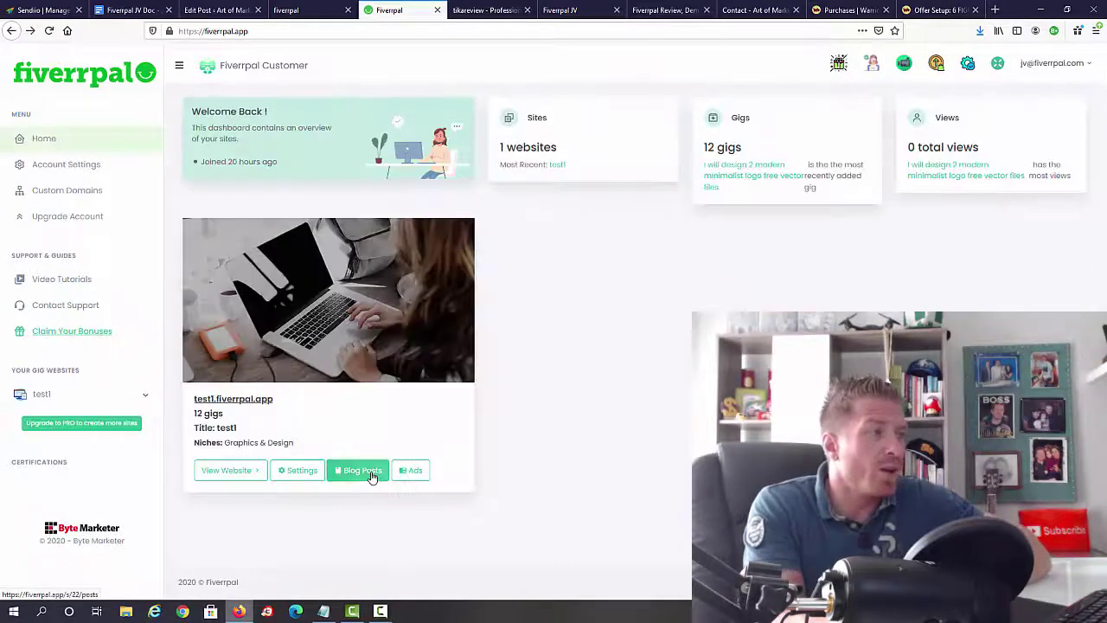
left_click(367, 472)
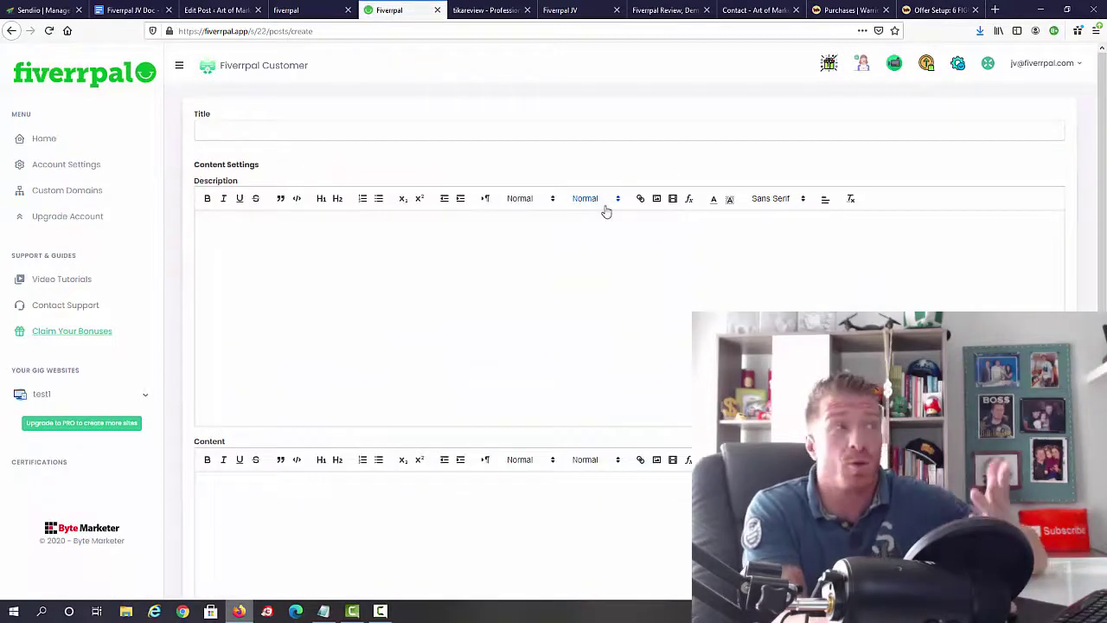
left_click(11, 31)
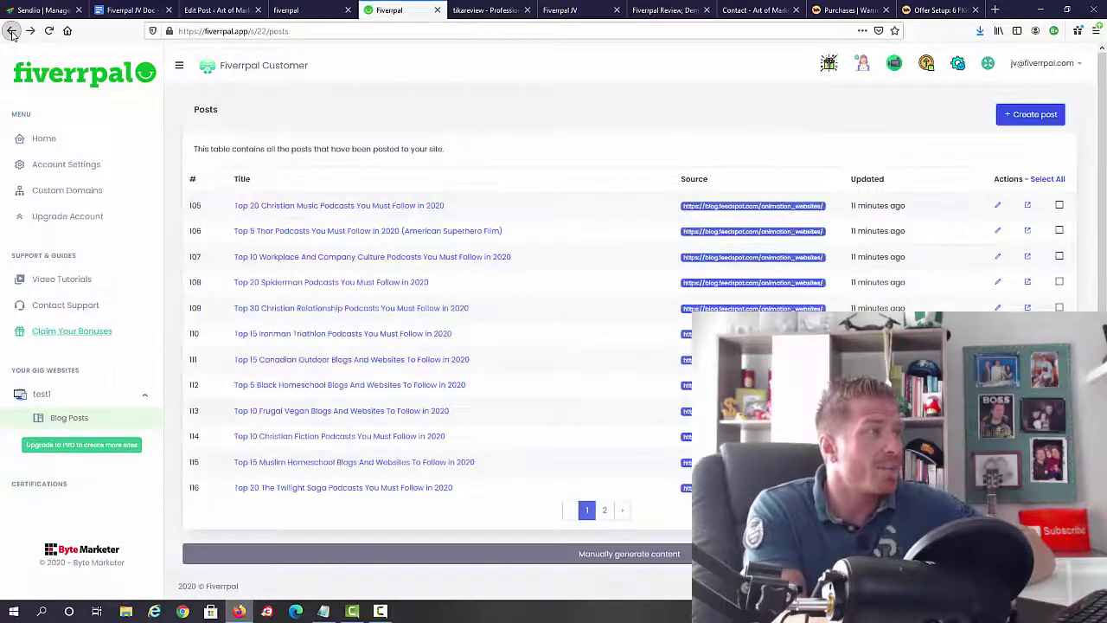
Open test1's ads list and start a new advert offering image link, javascript or opt-in types
left_click(413, 472)
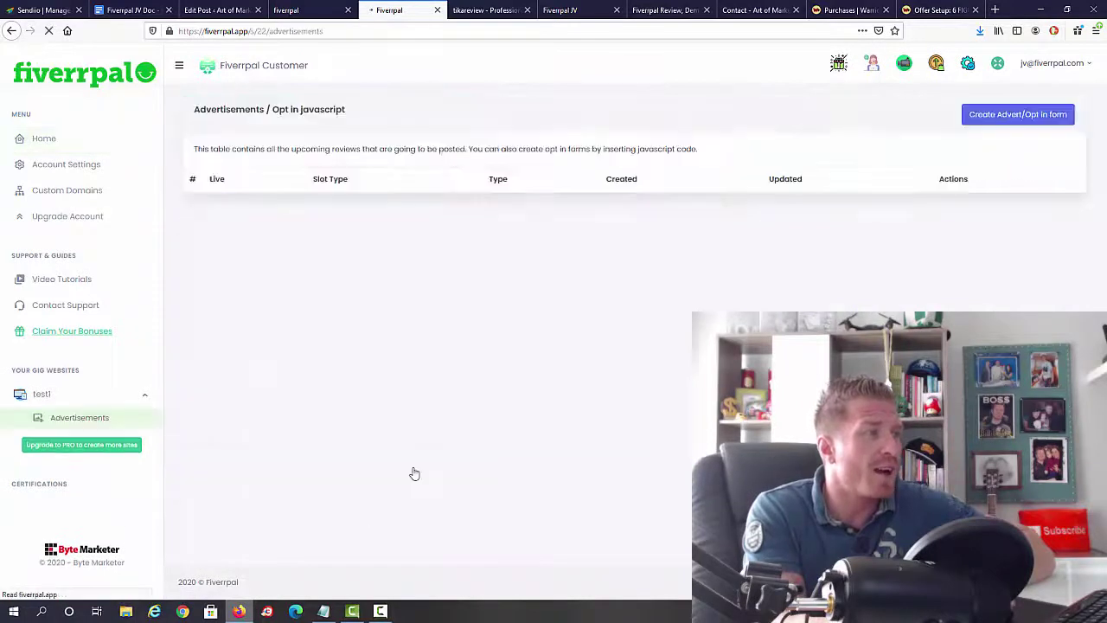
left_click(1022, 116)
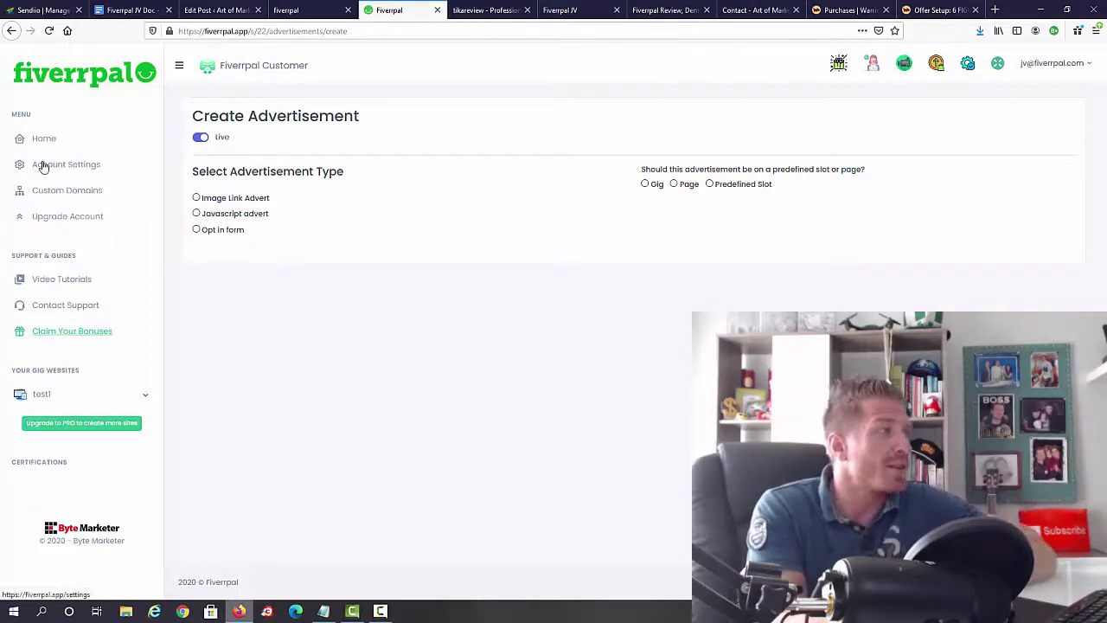
Go to Account Settings > Custom Domains and view the cPanel tutorial for uploading index.html
left_click(68, 166)
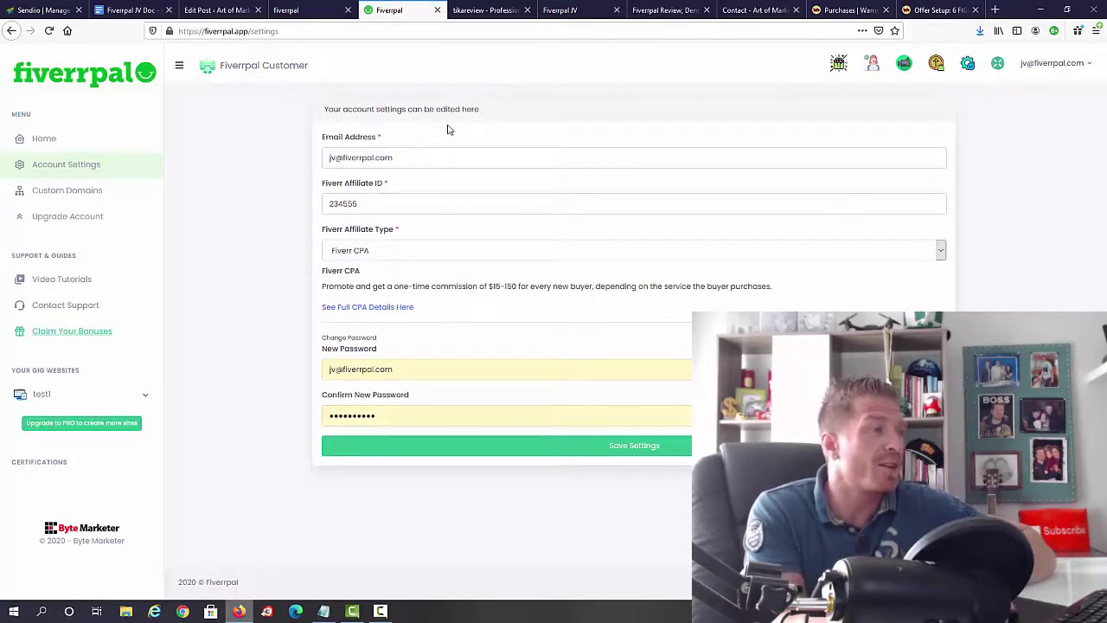
left_click(76, 192)
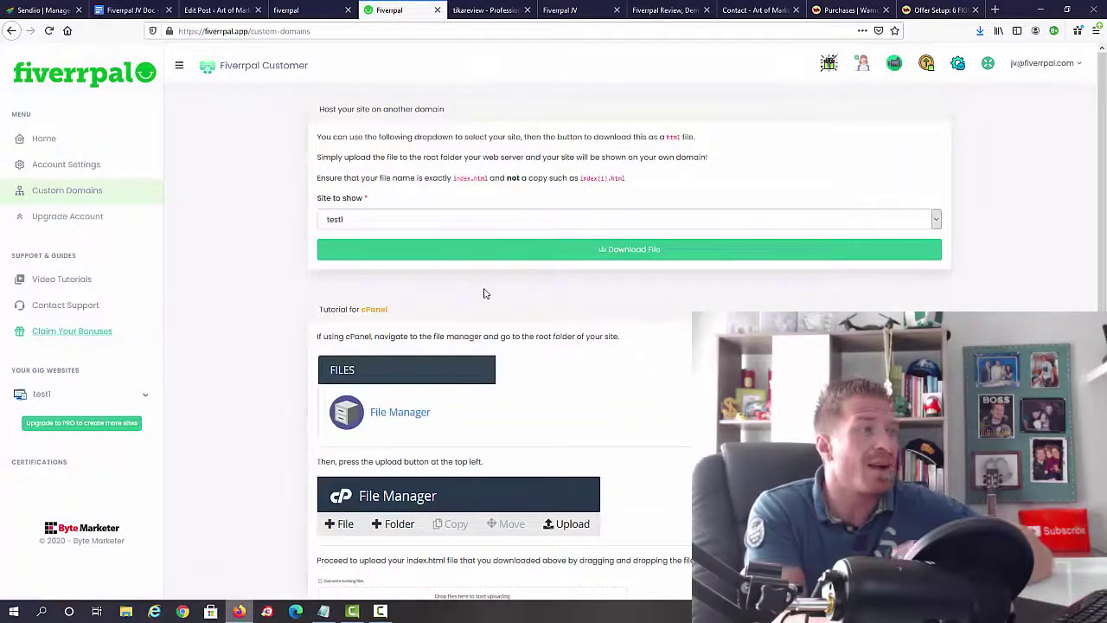
scroll(450, 277, "down", 3)
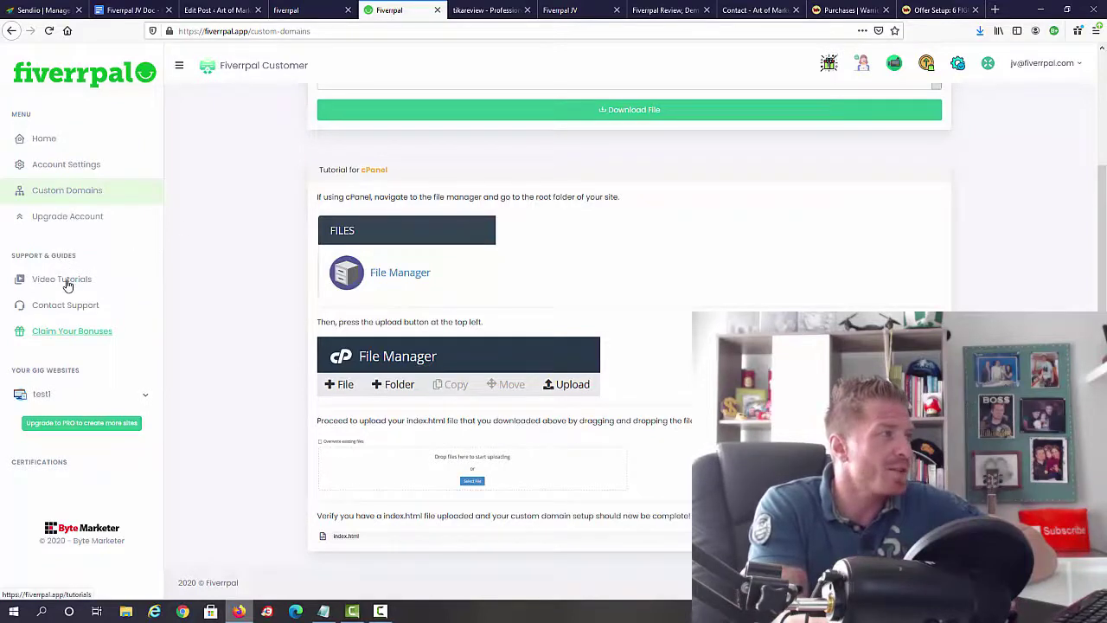
View the video tutorials, then the Fiverrpal JV page with its $19–$297 funnel and 50% commissions
left_click(78, 282)
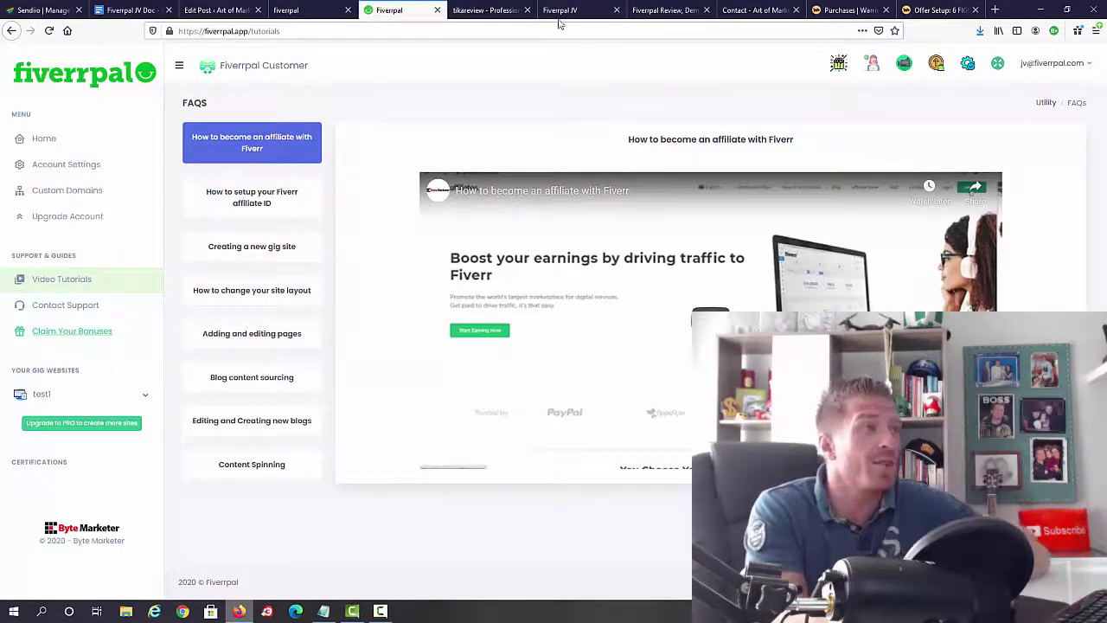
left_click(582, 11)
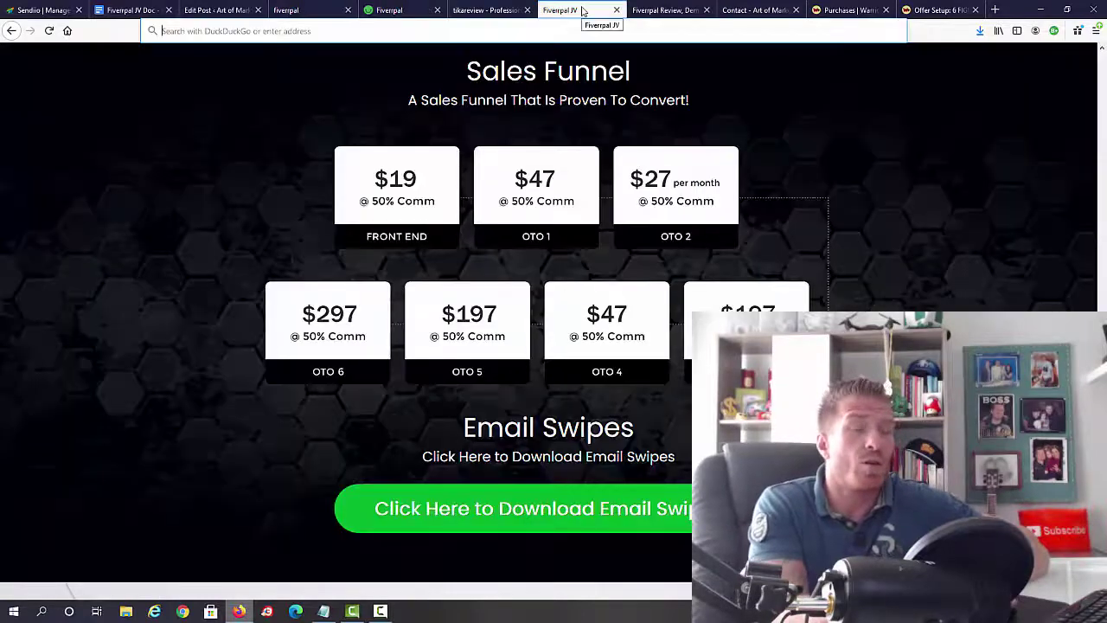